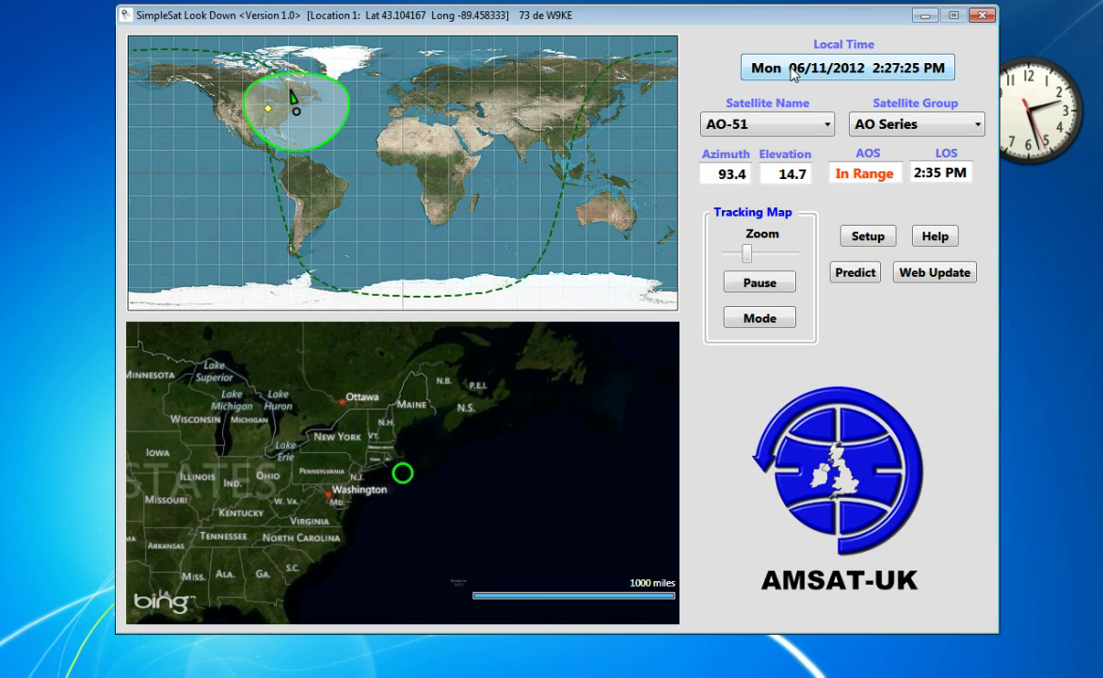
# Switch the time display to UTC and back to local time, and view the available satellite groups without changing the group.
pyautogui.click(793, 74)
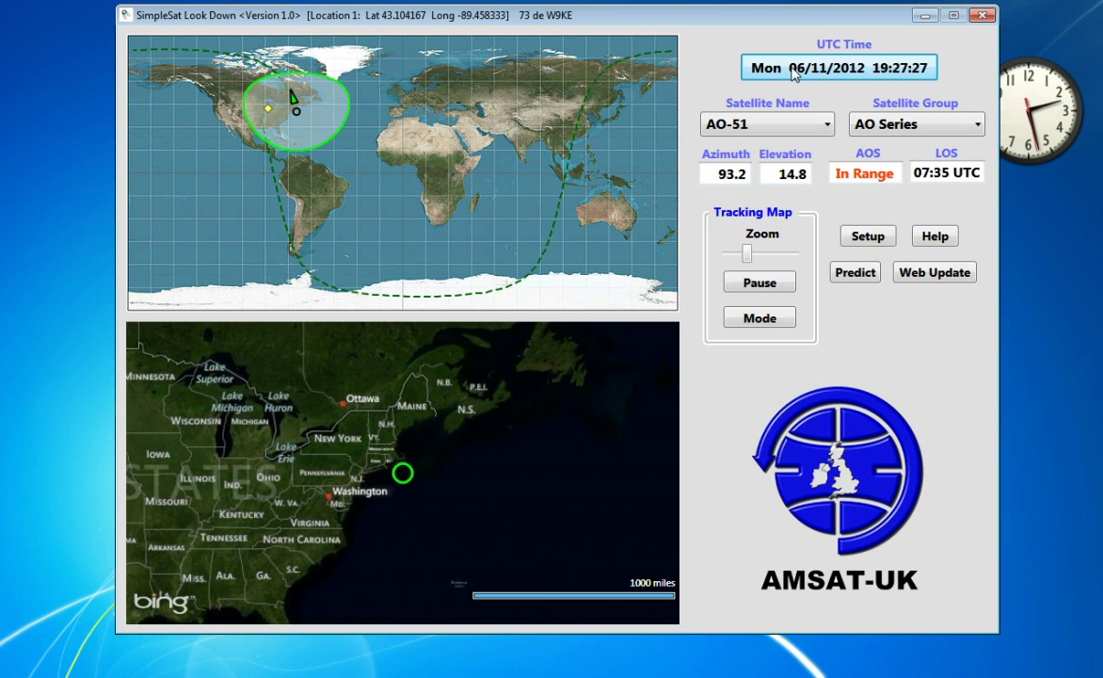
pyautogui.click(792, 74)
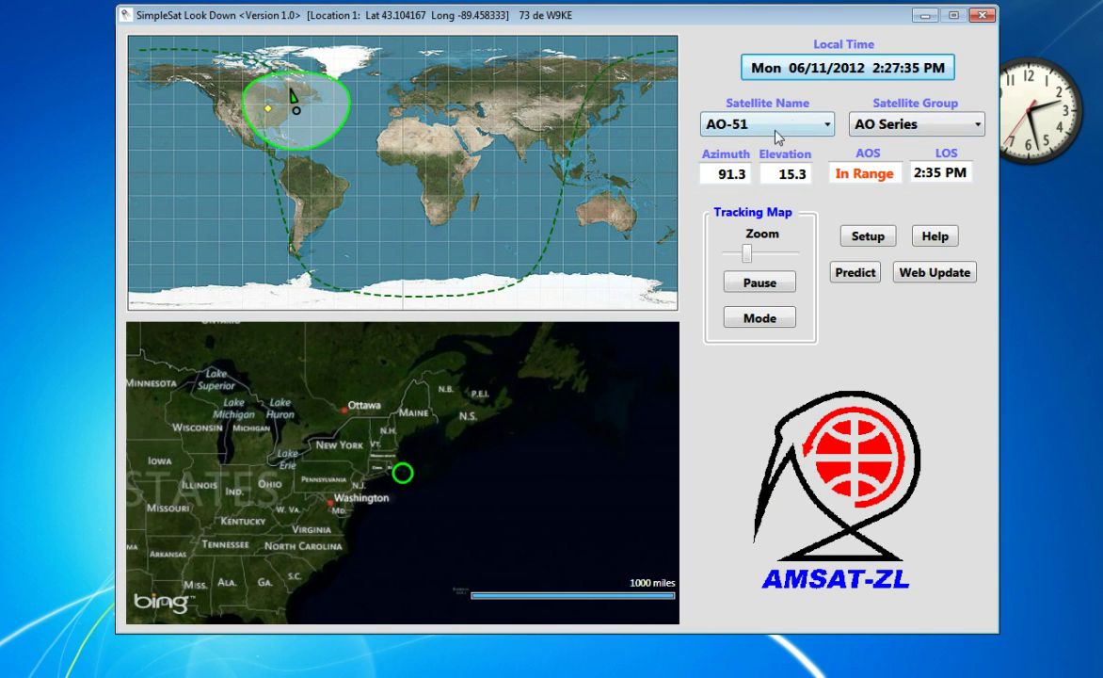
pyautogui.click(980, 129)
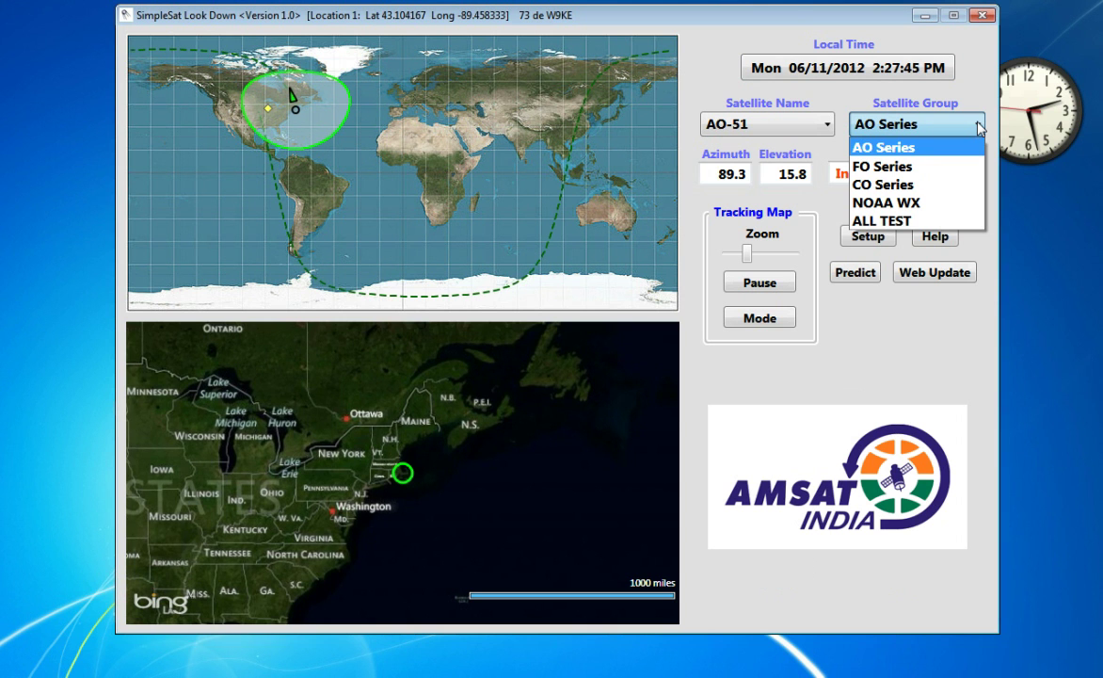
pyautogui.click(960, 127)
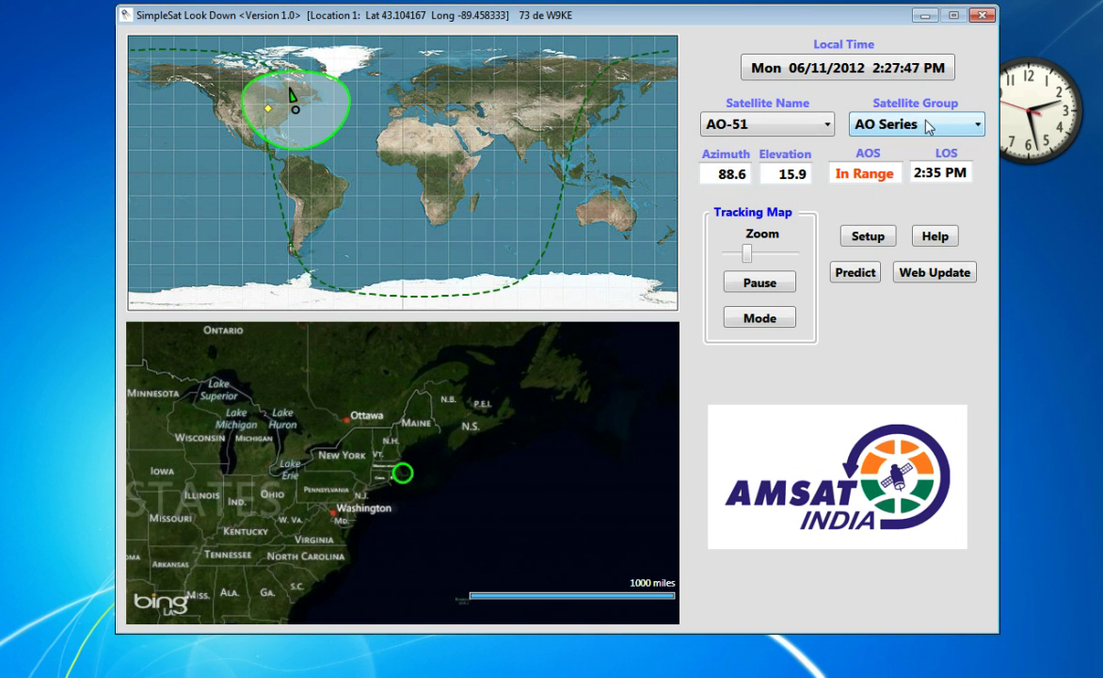
# Select satellite AO-27 for tracking, and toggle its pass times to UTC and back to local time.
pyautogui.click(828, 126)
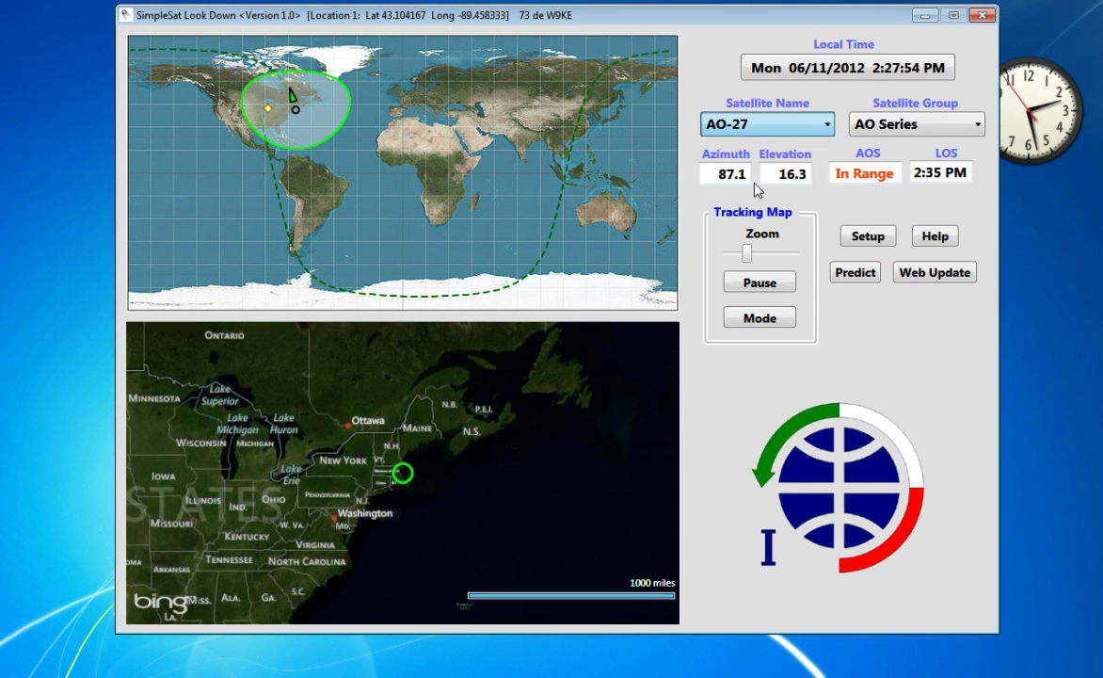
pyautogui.click(756, 184)
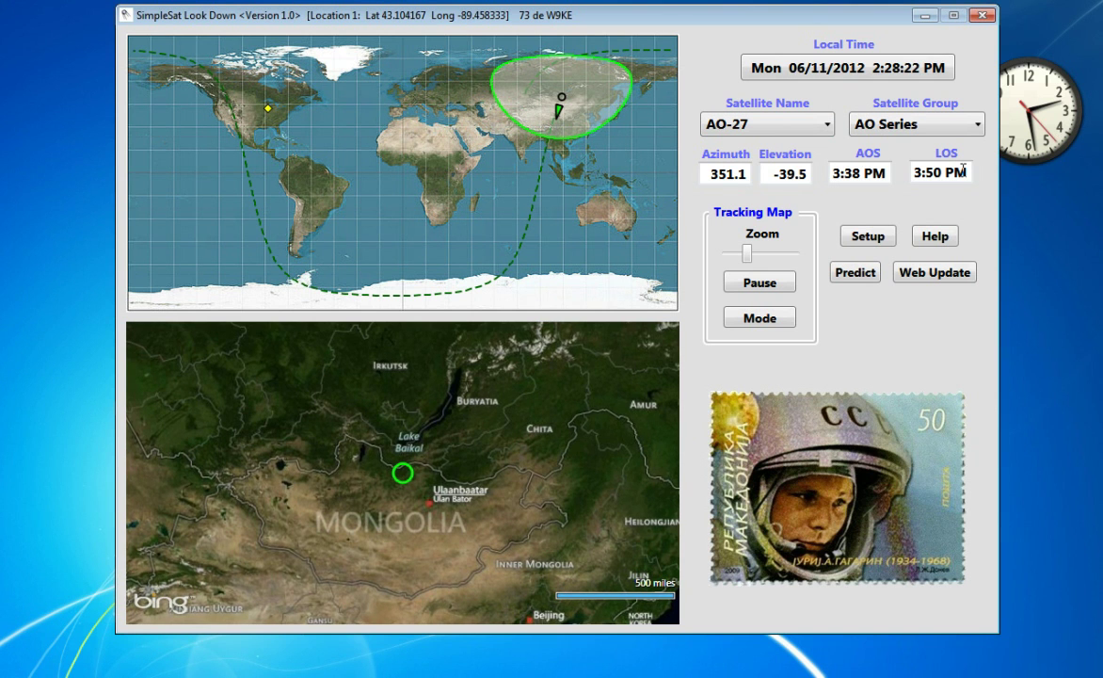
pyautogui.click(905, 70)
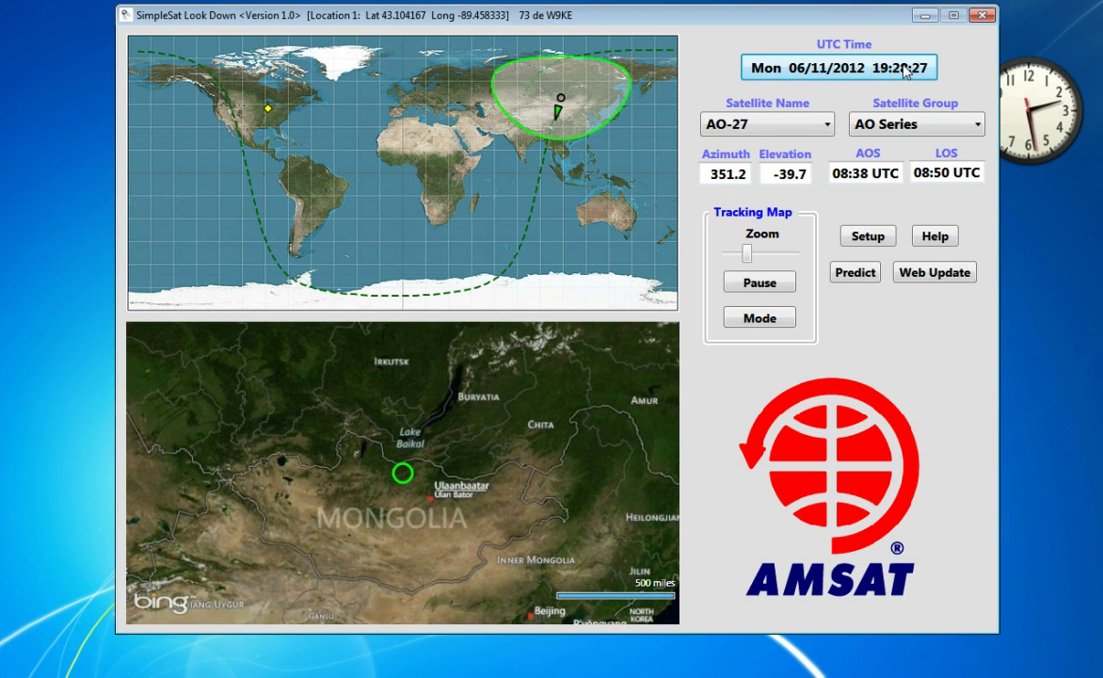
pyautogui.click(905, 70)
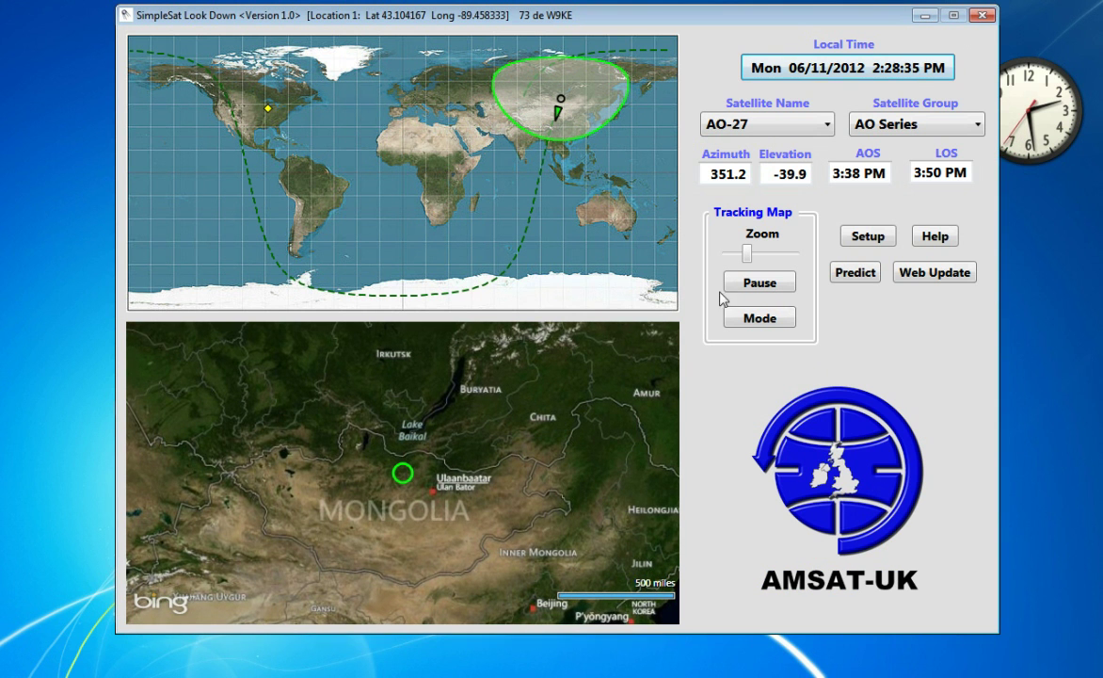
# Zoom the tracking map in close on the satellite's current position and back out to a regional view of Mongolia.
pyautogui.click(748, 254)
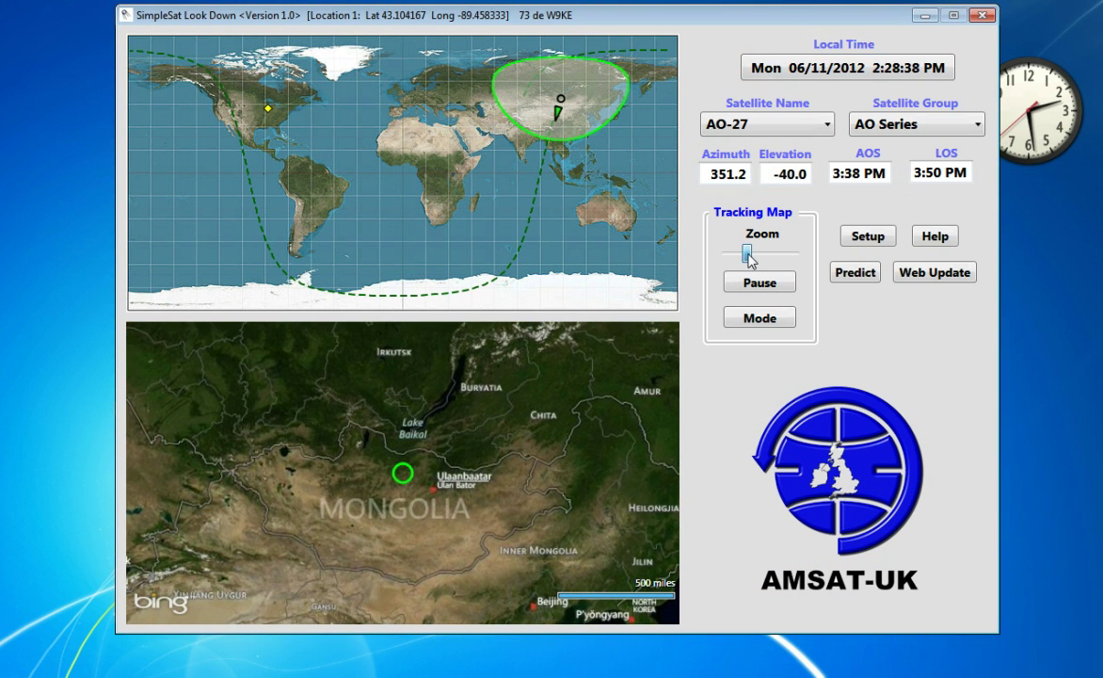
pyautogui.moveTo(748, 252); pyautogui.dragTo(798, 253)
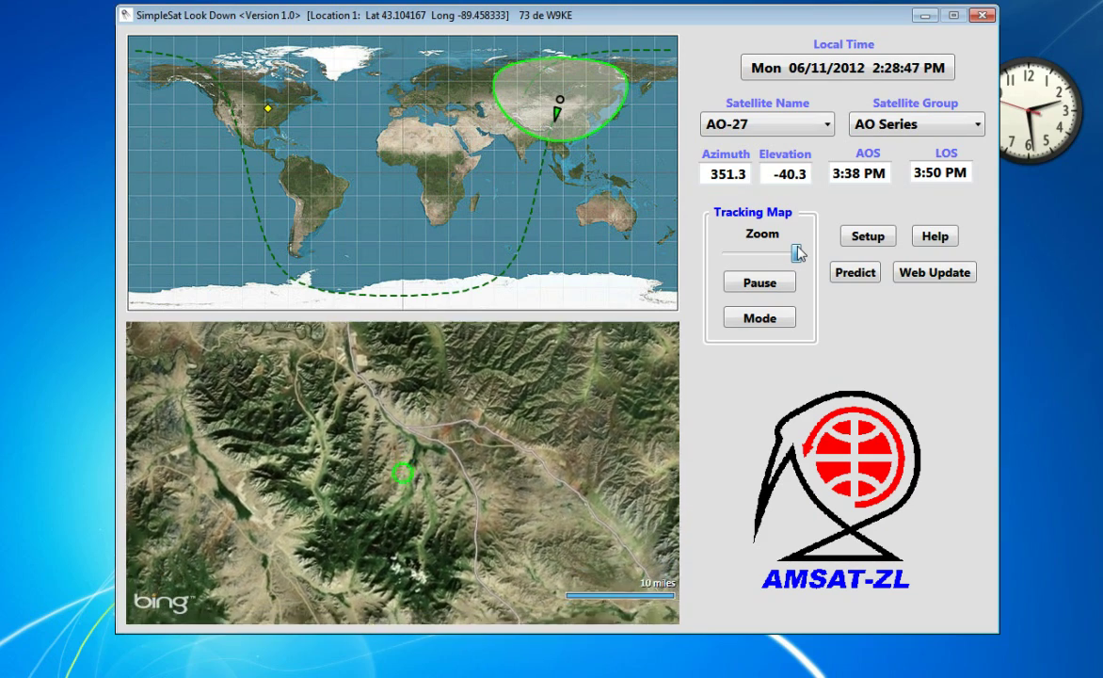
pyautogui.moveTo(798, 253); pyautogui.dragTo(801, 252)
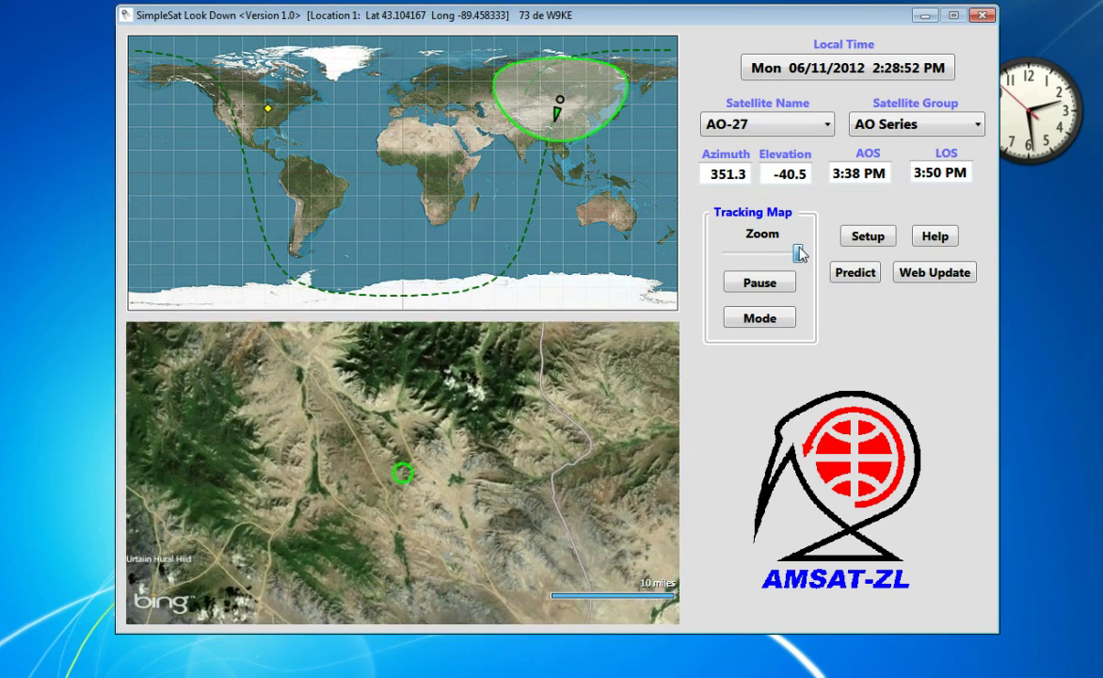
pyautogui.moveTo(799, 252); pyautogui.dragTo(757, 259)
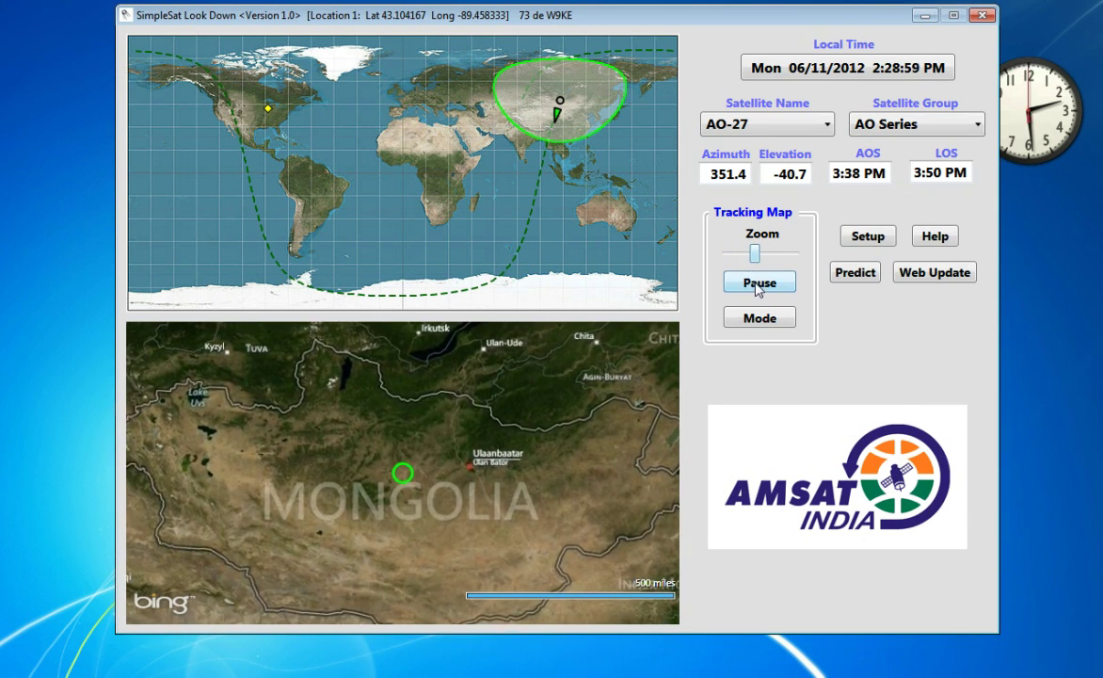
# Pause the tracking map and move its center from Mongolia across Korea to Tokyo, Japan.
pyautogui.click(758, 290)
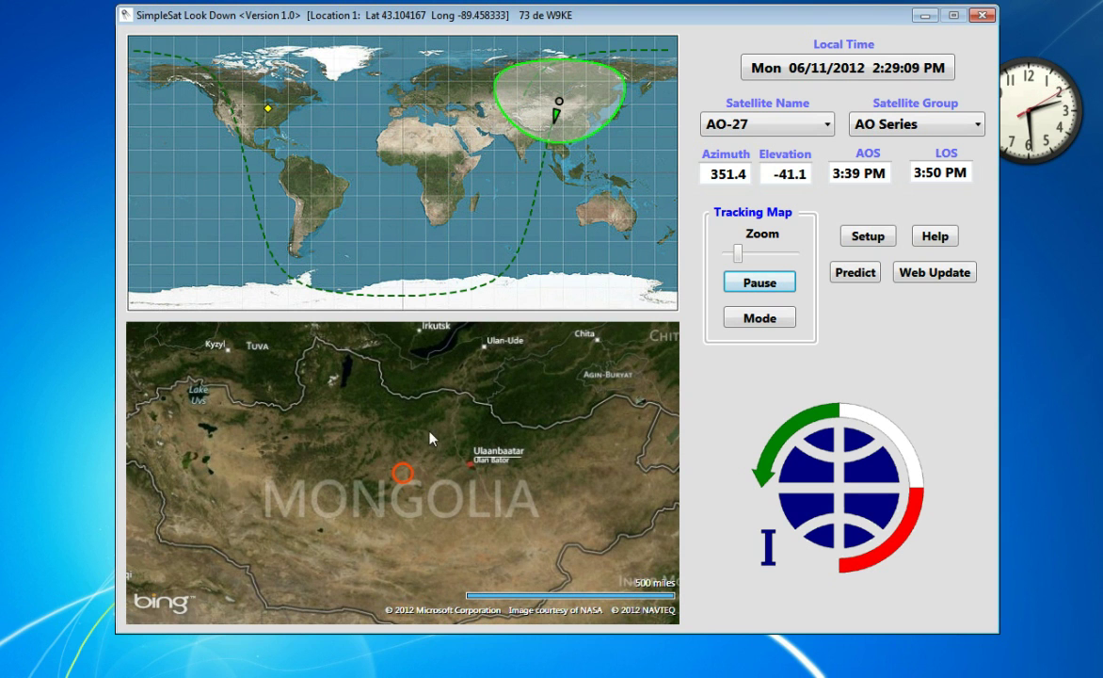
pyautogui.scroll(1, 367, 412)
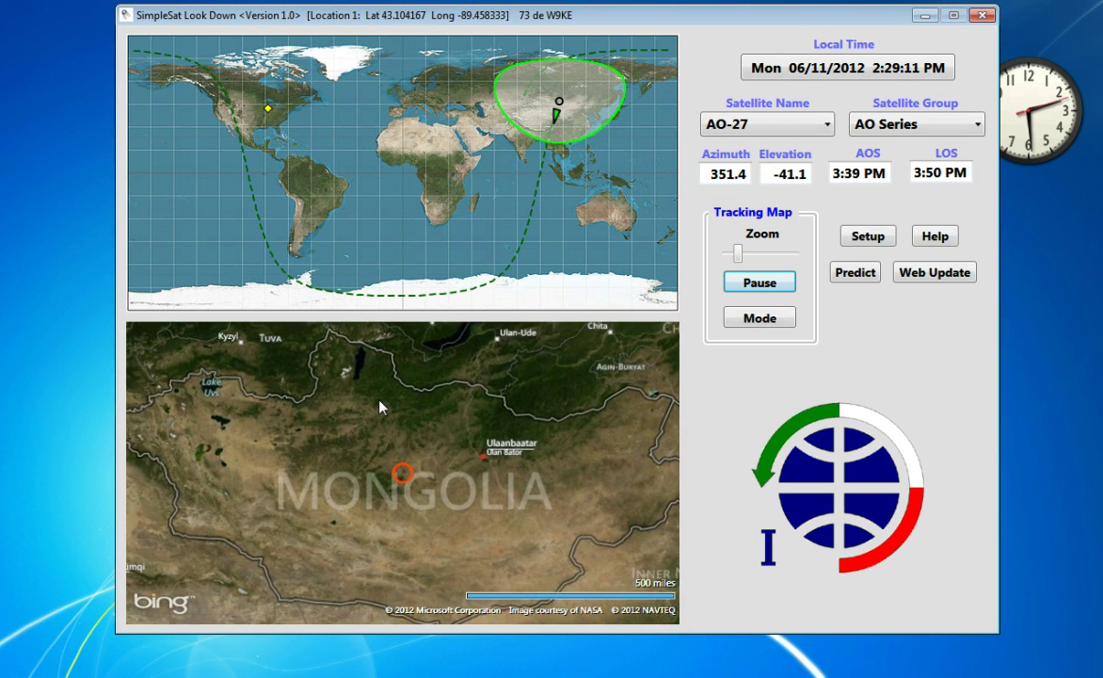
pyautogui.moveTo(514, 407); pyautogui.dragTo(370, 363)
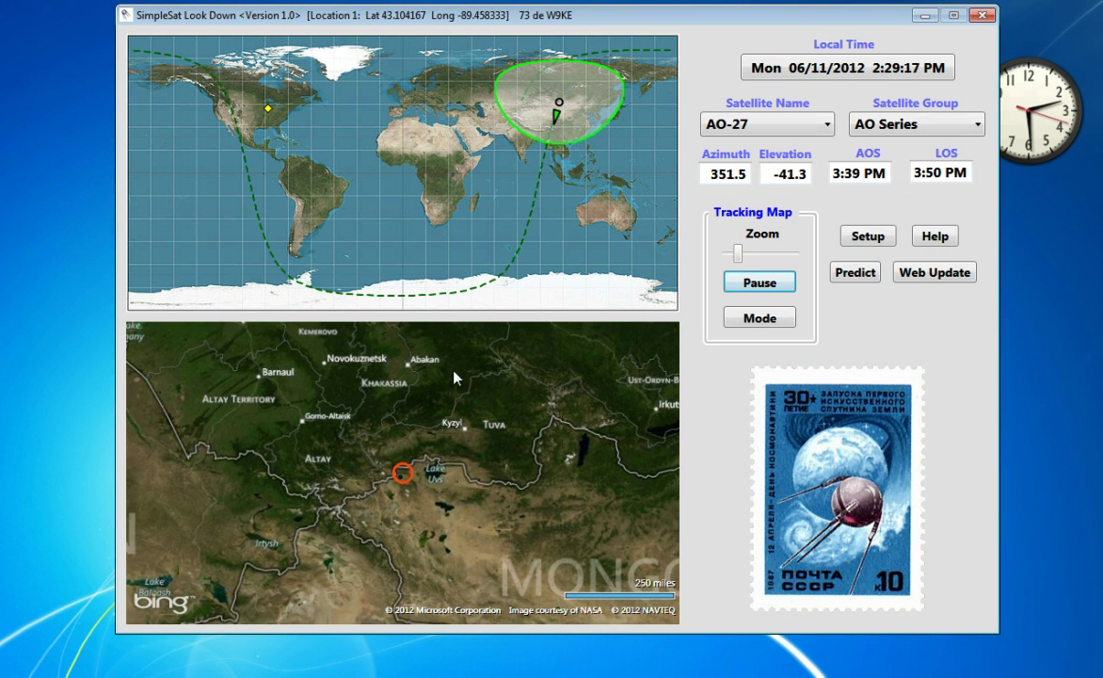
pyautogui.scroll(-1, 577, 511)
pyautogui.moveTo(577, 511); pyautogui.dragTo(288, 381)
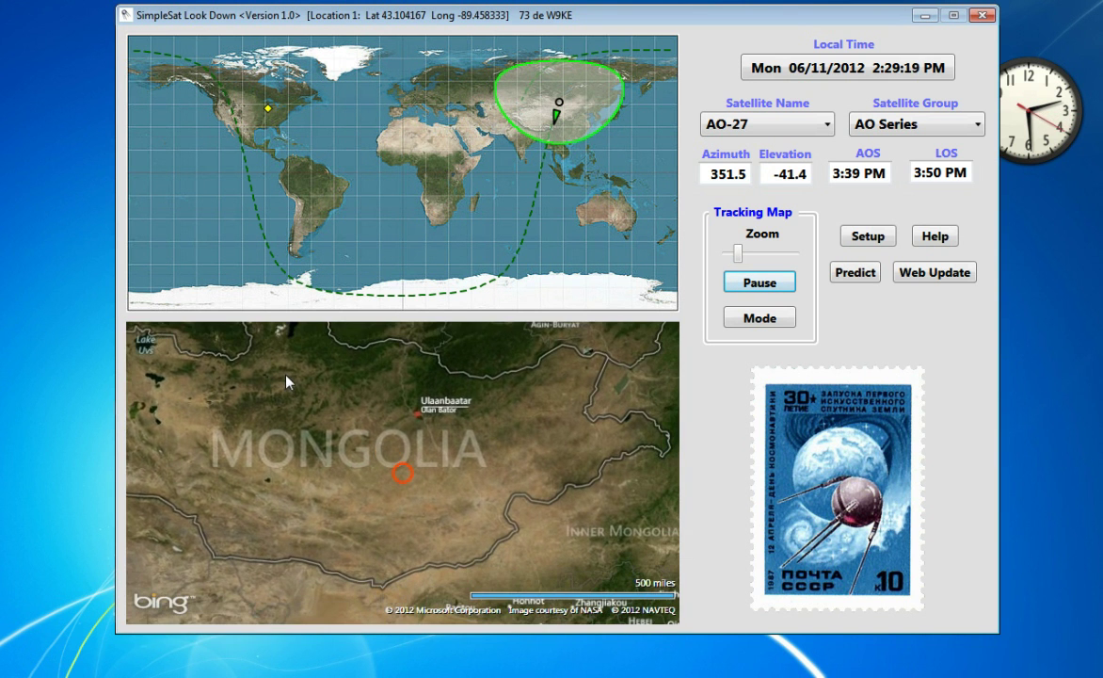
pyautogui.moveTo(522, 485); pyautogui.dragTo(310, 386)
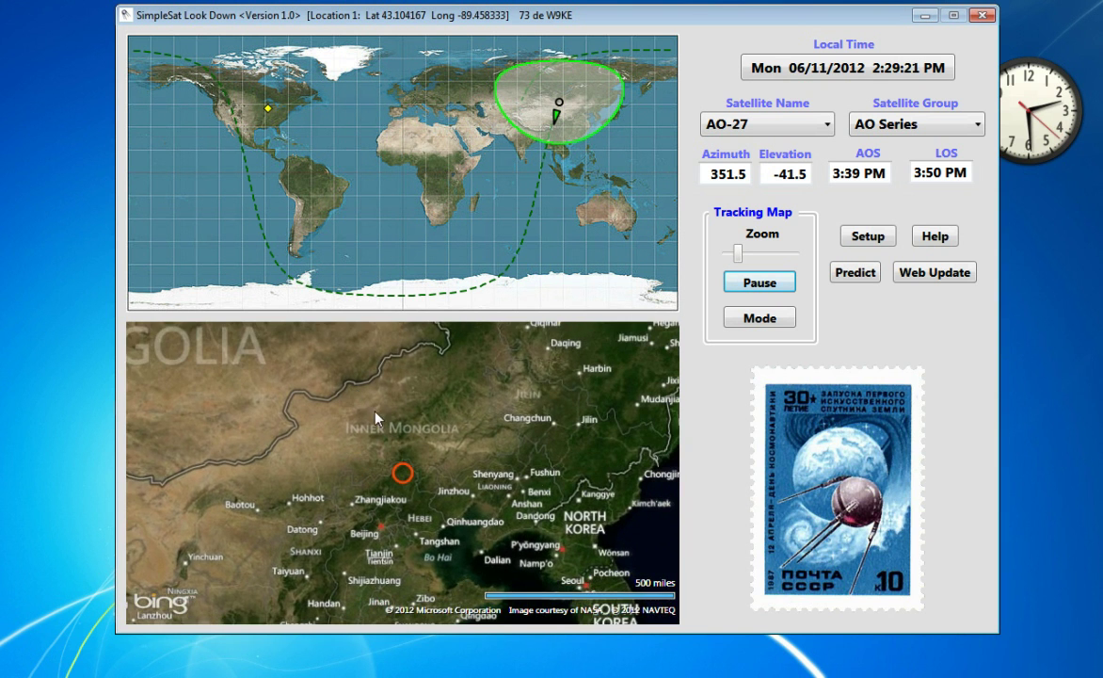
pyautogui.moveTo(613, 491); pyautogui.dragTo(391, 394)
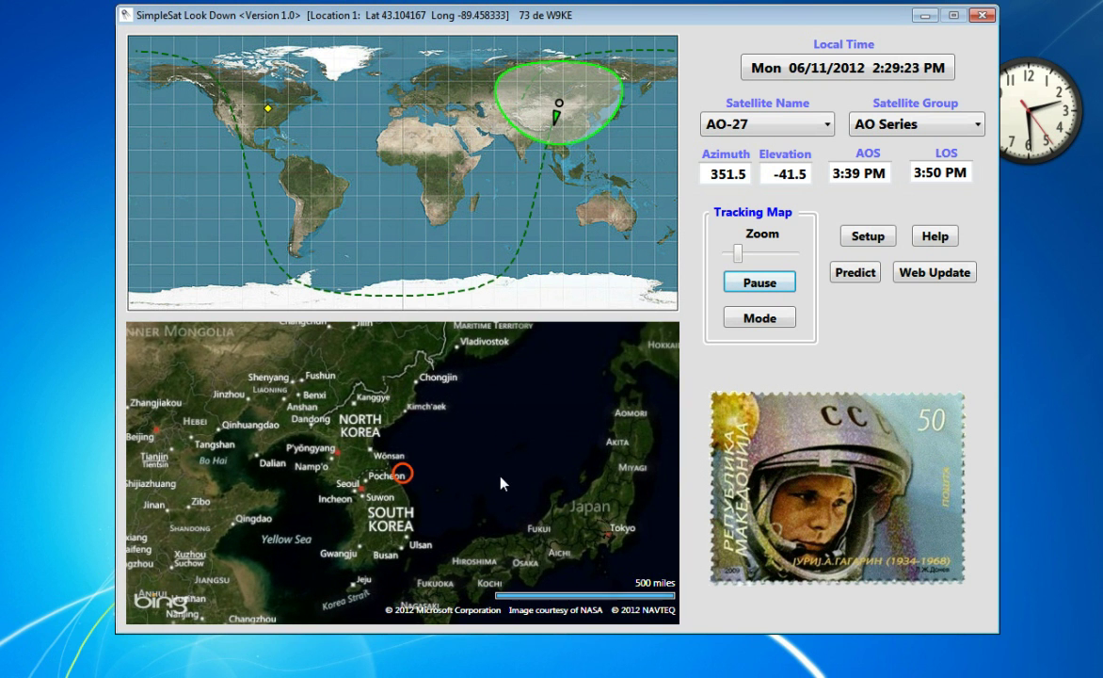
pyautogui.moveTo(517, 473); pyautogui.dragTo(318, 409)
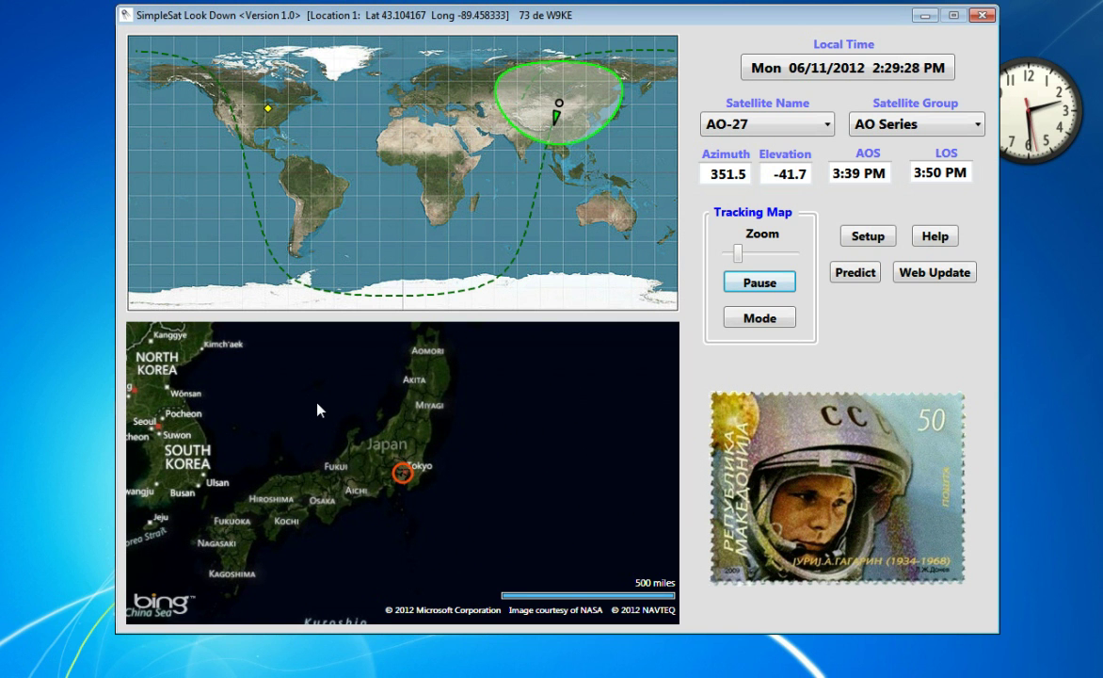
# Zoom the paused map in to street level in Tokyo and cycle its display mode through the road map.
pyautogui.moveTo(741, 252); pyautogui.dragTo(802, 267)
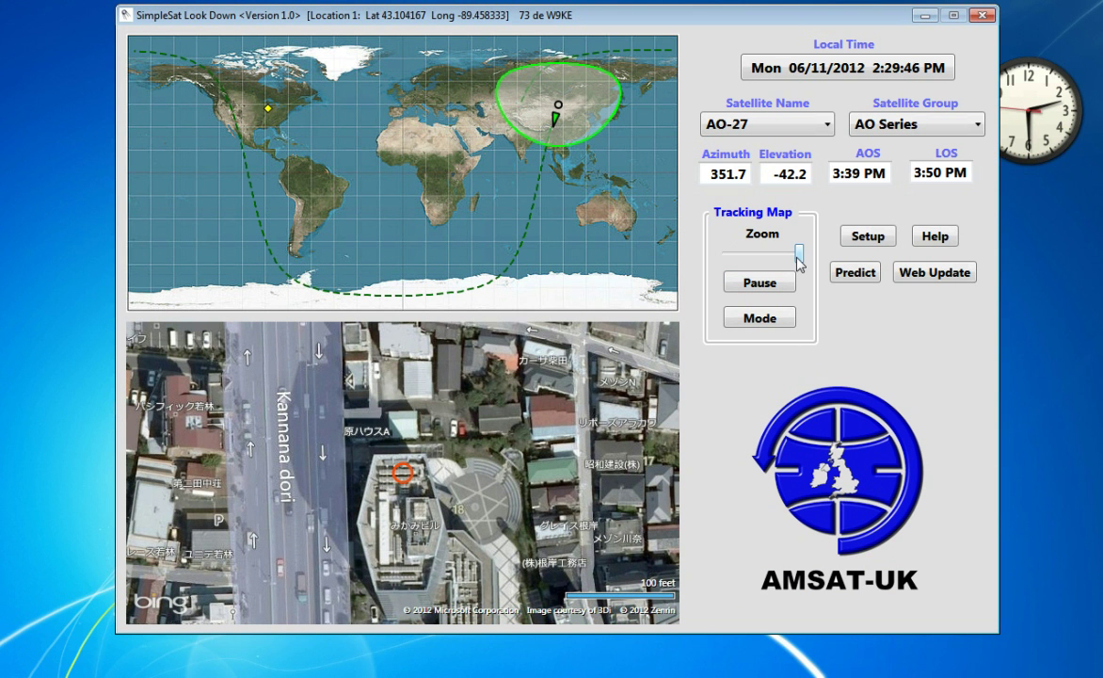
pyautogui.moveTo(801, 260)
pyautogui.mouseDown()
pyautogui.moveTo(785, 264)
pyautogui.moveTo(795, 266)
pyautogui.mouseUp()
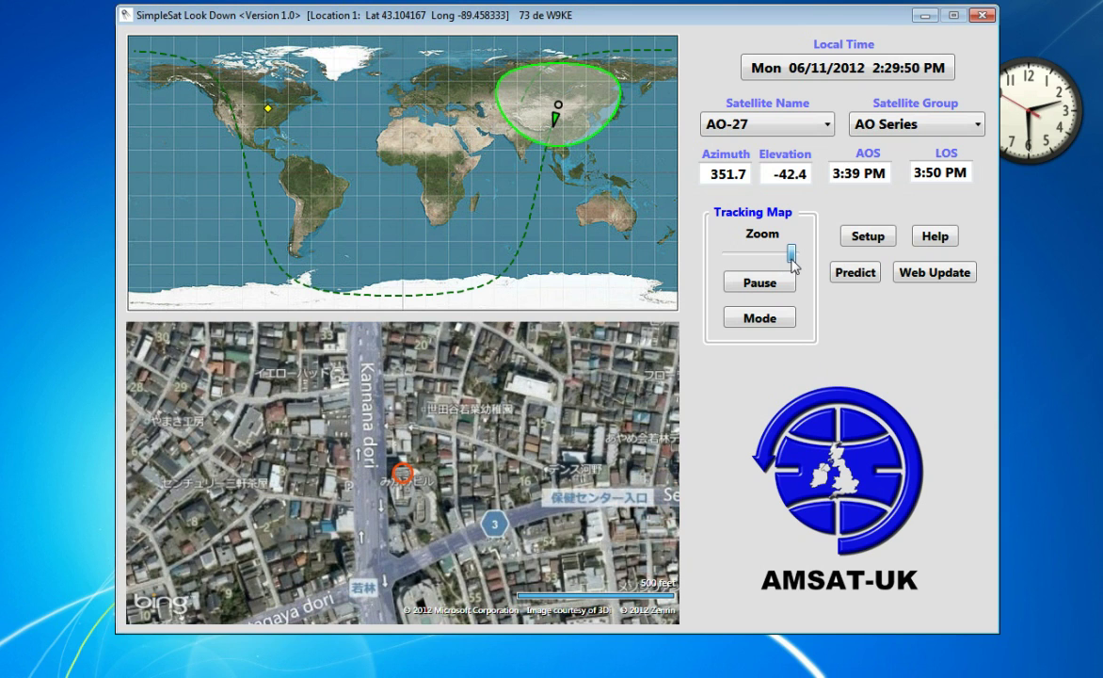
pyautogui.click(787, 319)
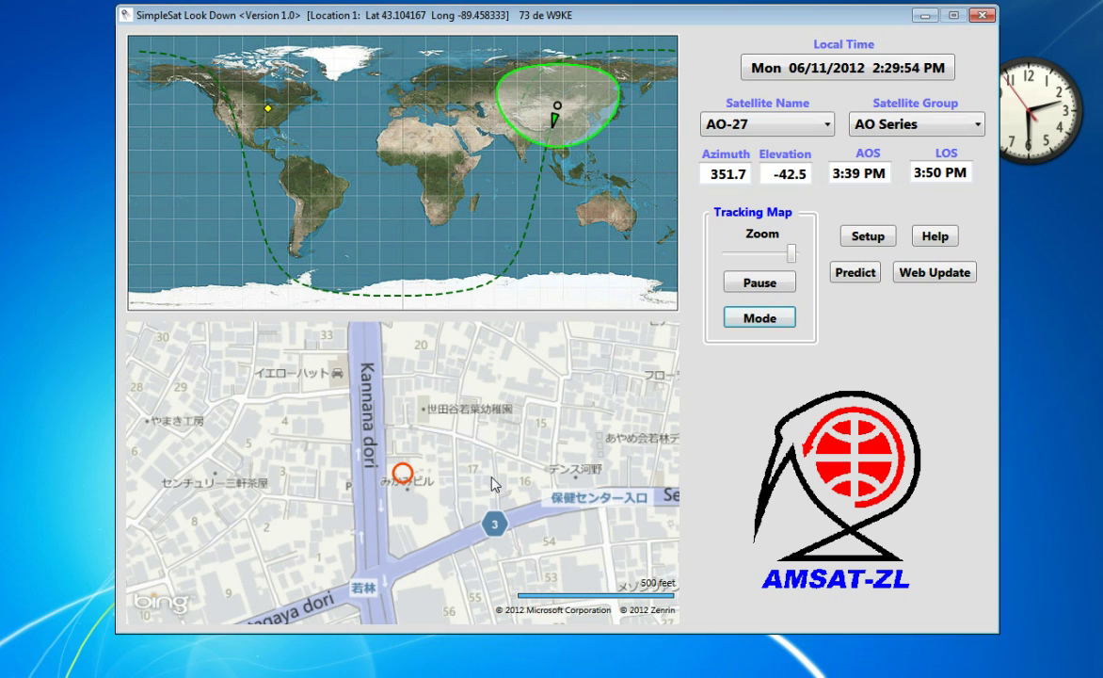
pyautogui.moveTo(509, 511); pyautogui.dragTo(607, 517)
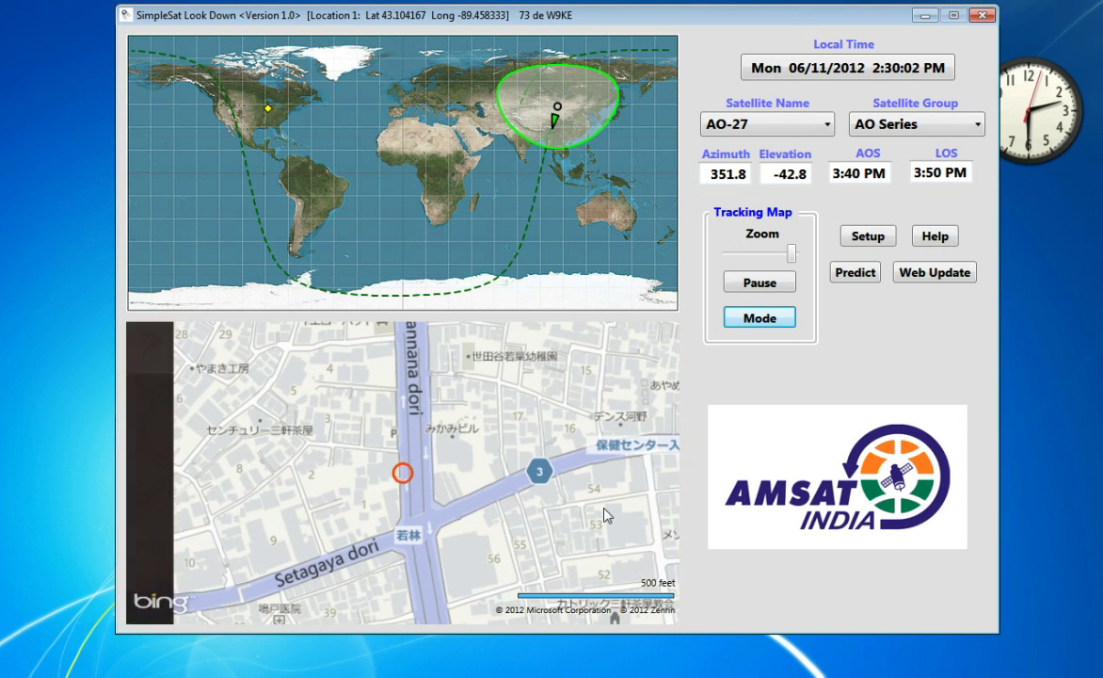
pyautogui.click(756, 317)
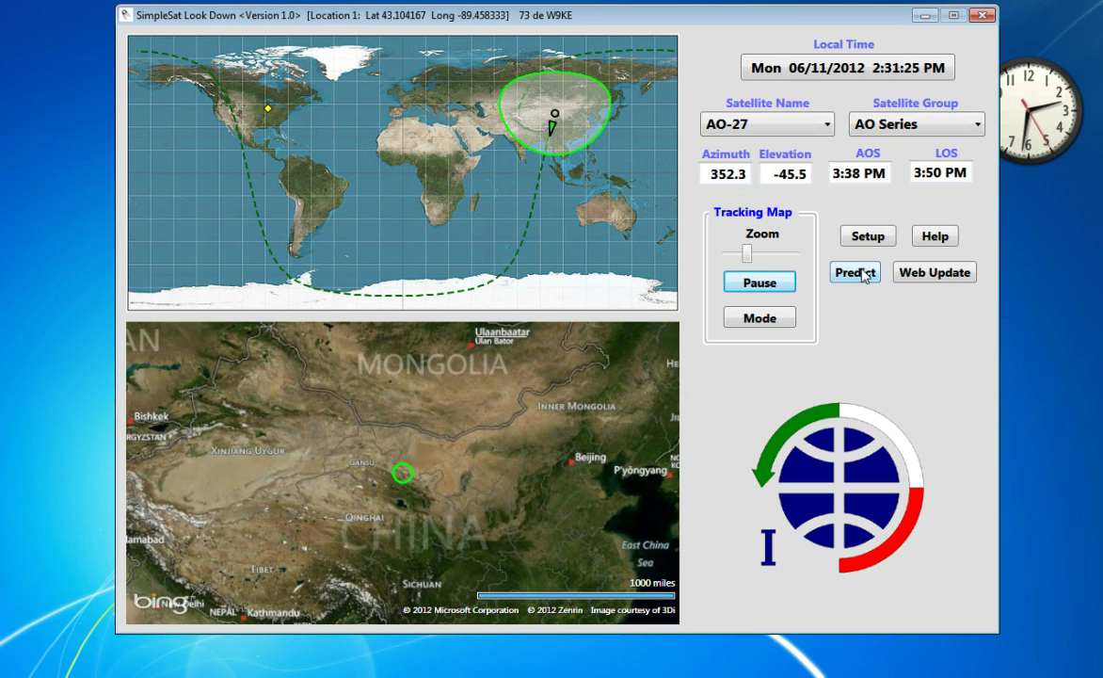
# Show the pass predictions for the AO Series and sort them by satellite name in ascending and descending order.
pyautogui.click(859, 275)
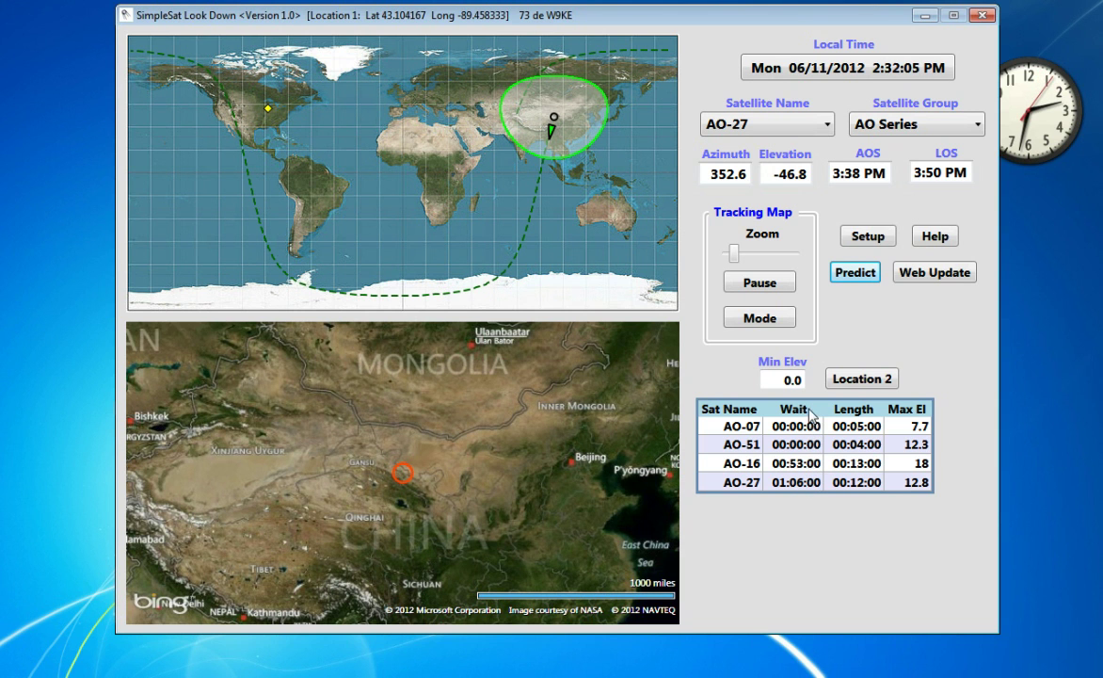
pyautogui.click(710, 411)
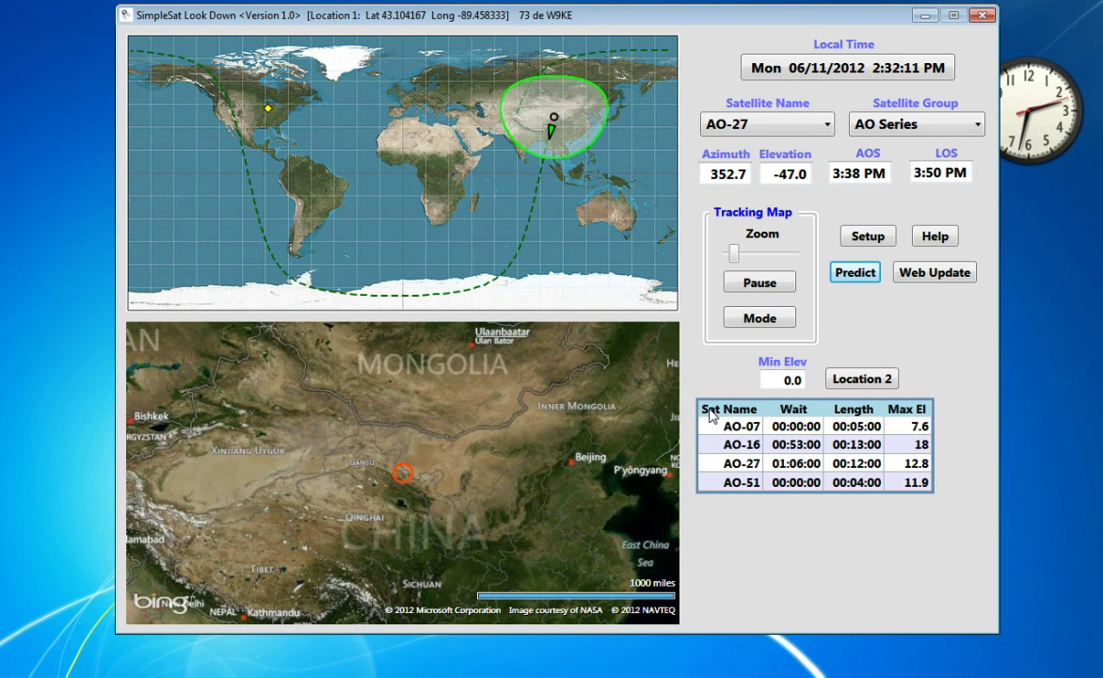
pyautogui.click(720, 412)
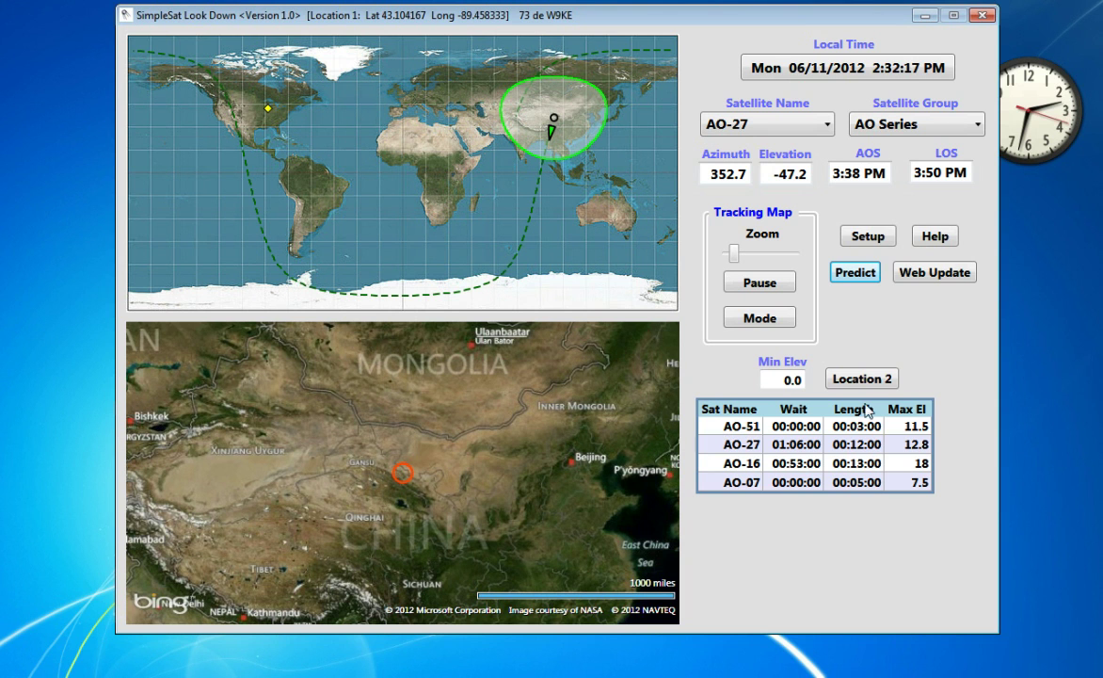
# Sort the pass predictions by maximum elevation in both directions, and finally by wait time with the shortest first.
pyautogui.click(928, 415)
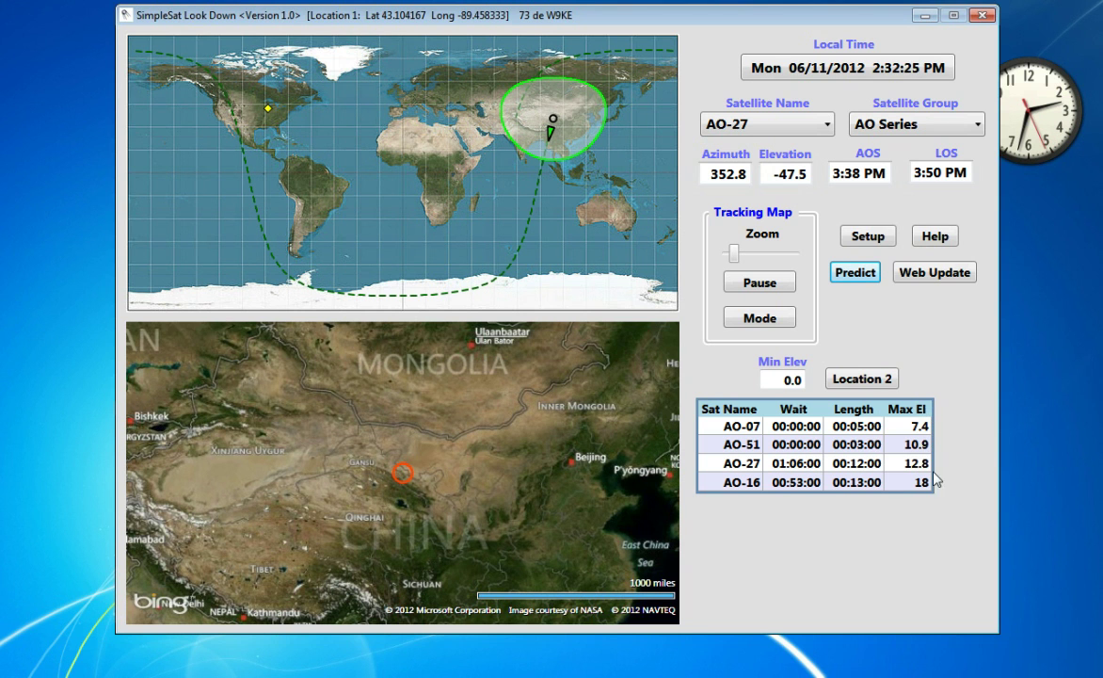
pyautogui.click(916, 412)
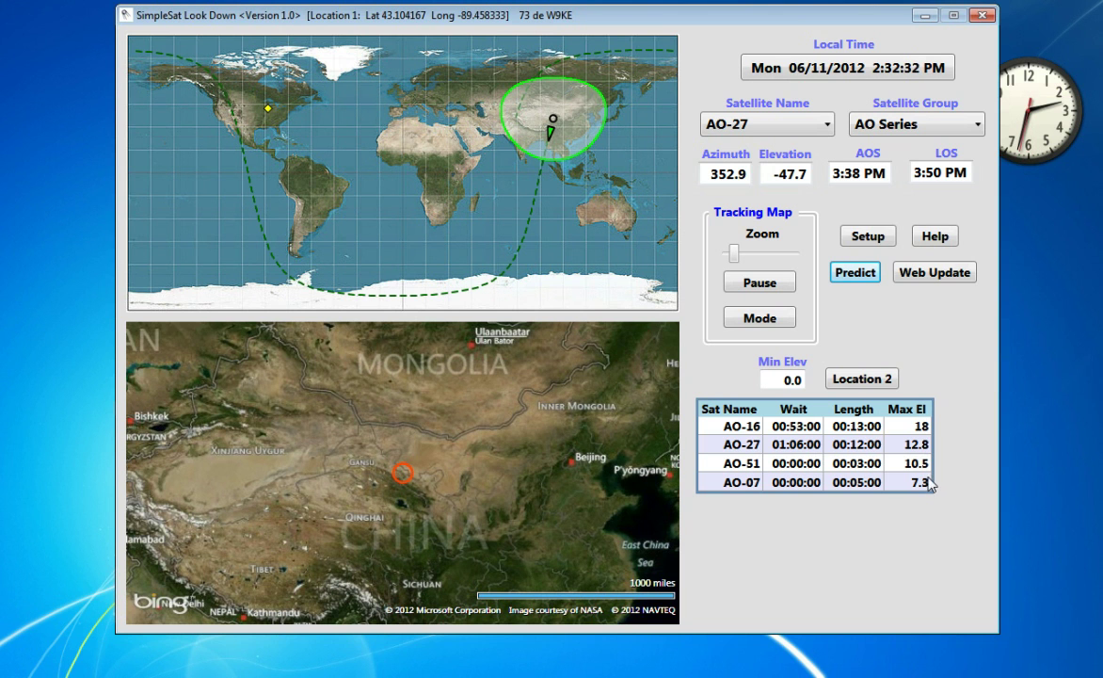
pyautogui.click(802, 413)
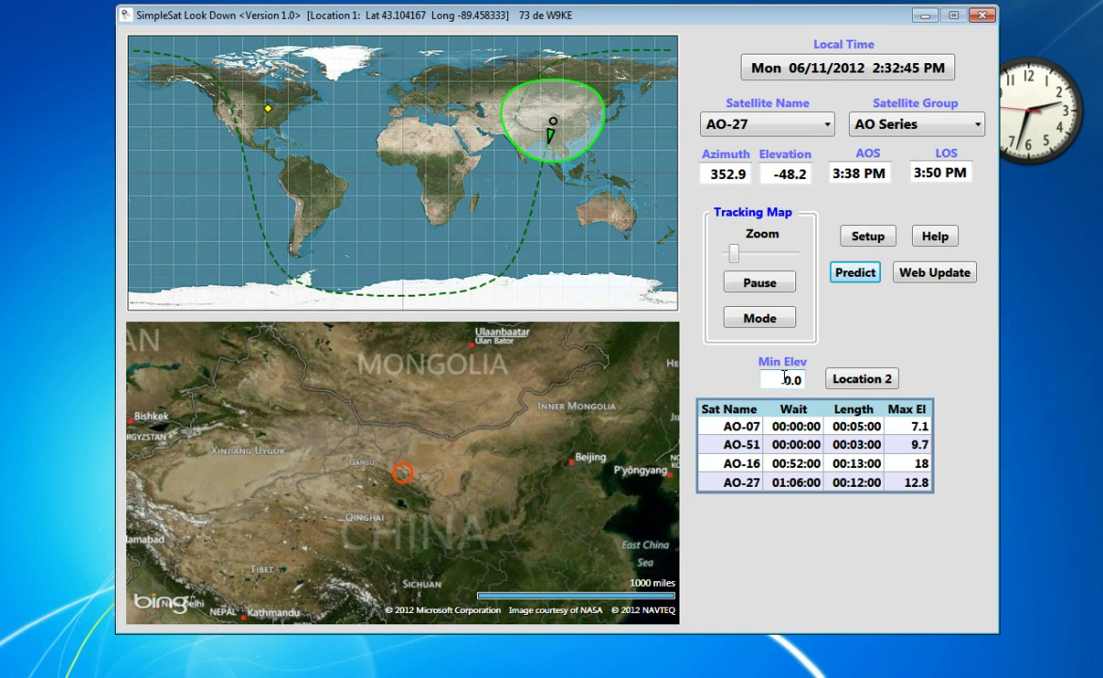
# Limit the pass predictions to a minimum elevation of 15, and reset the minimum elevation to 0.
pyautogui.moveTo(785, 377); pyautogui.dragTo(809, 383)
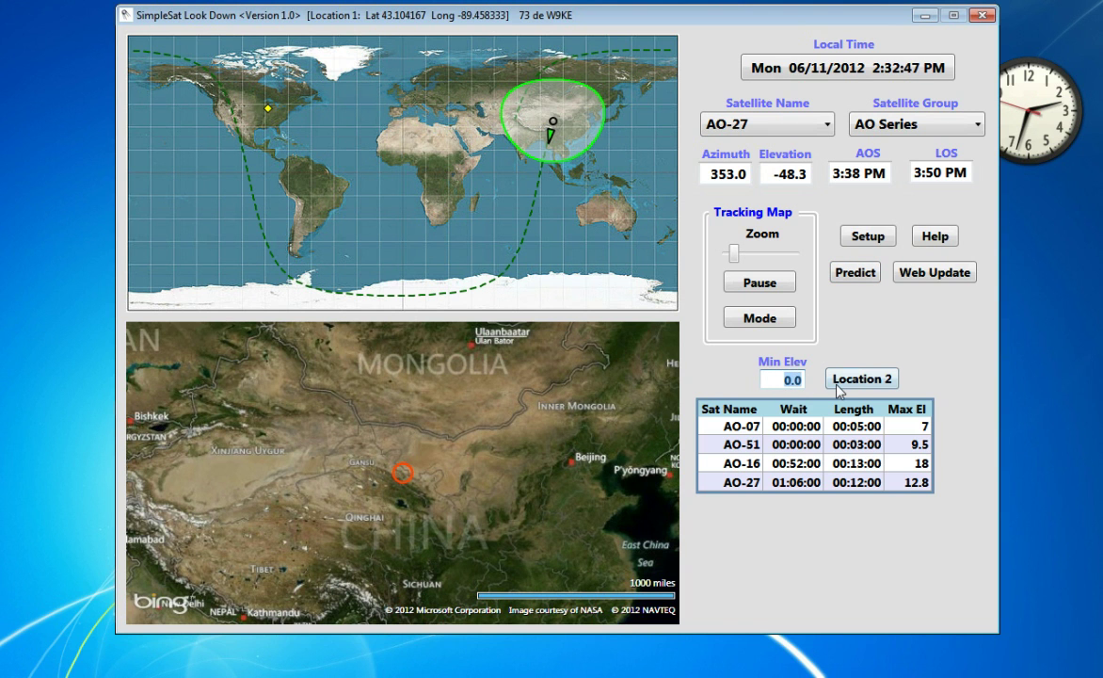
pyautogui.write('15')
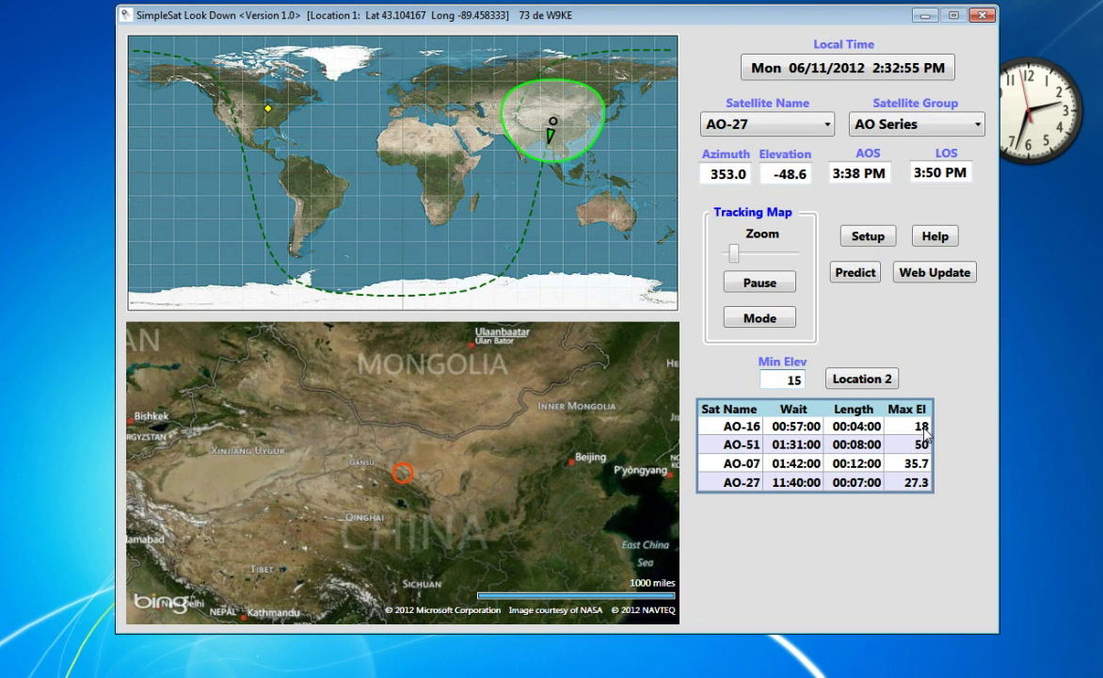
pyautogui.doubleClick(800, 380)
pyautogui.write('0')
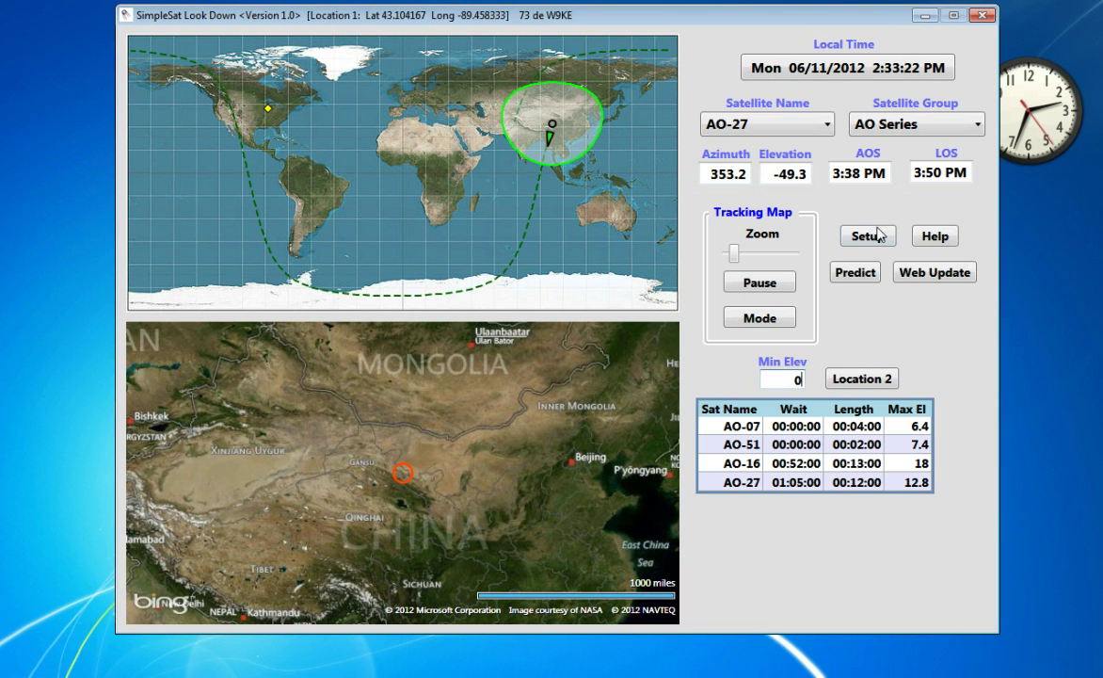
# Turn on Location 2 for the pass predictions.
pyautogui.click(868, 380)
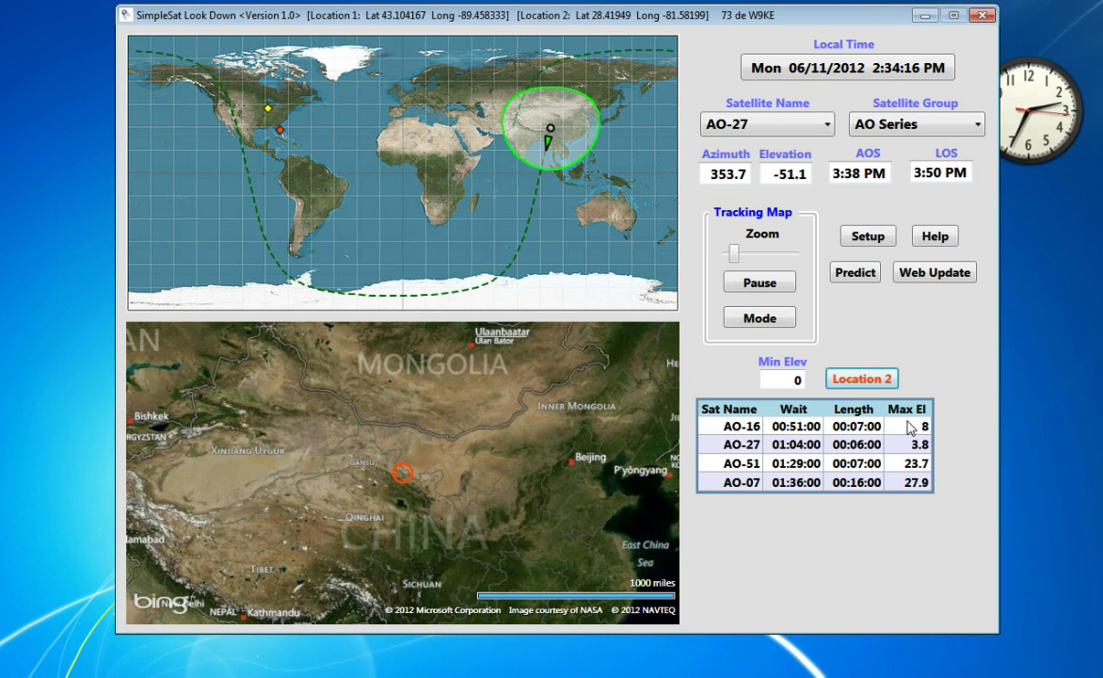
# Switch the satellite group to NOAA WX and turn off Location 2 for its pass predictions.
pyautogui.click(979, 128)
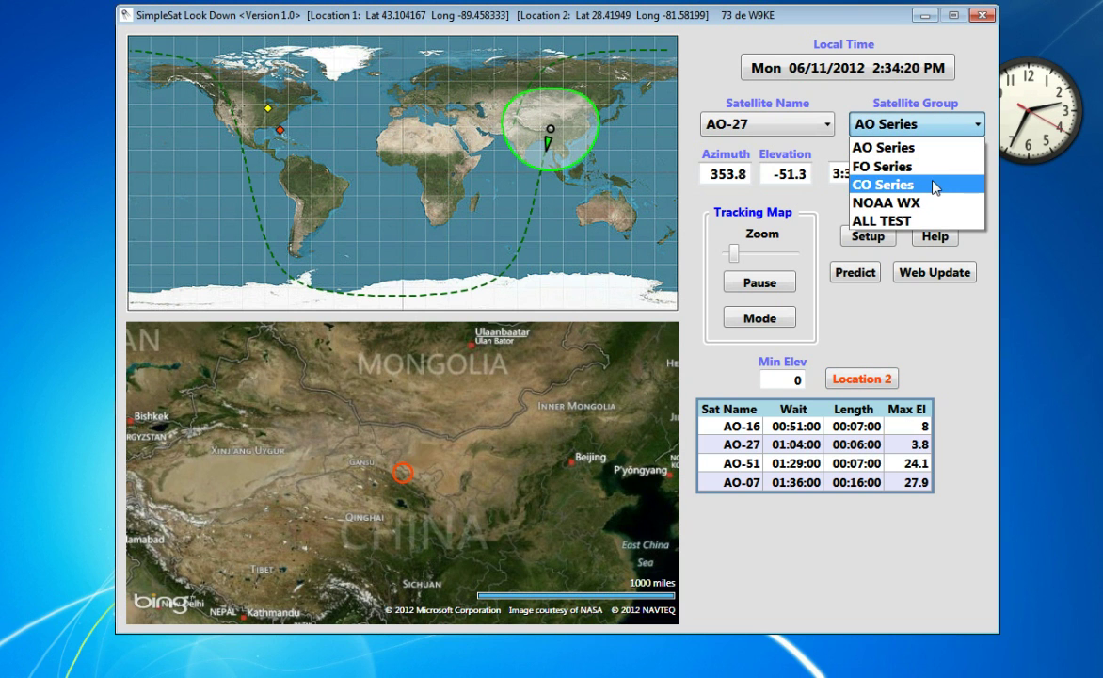
pyautogui.click(926, 203)
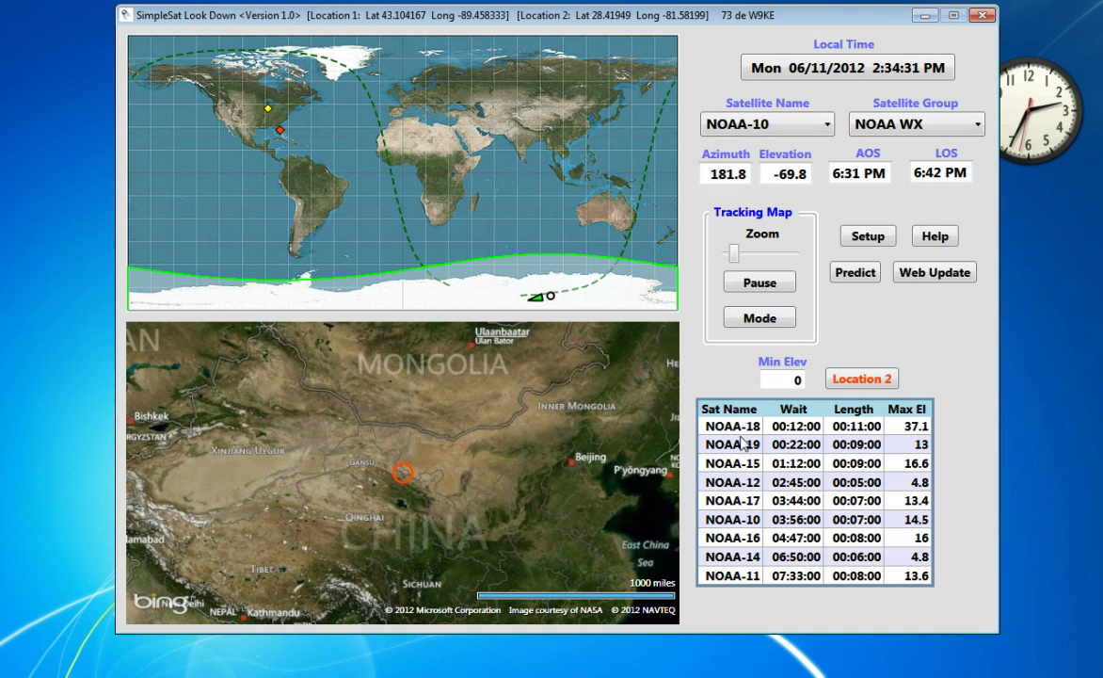
pyautogui.click(847, 379)
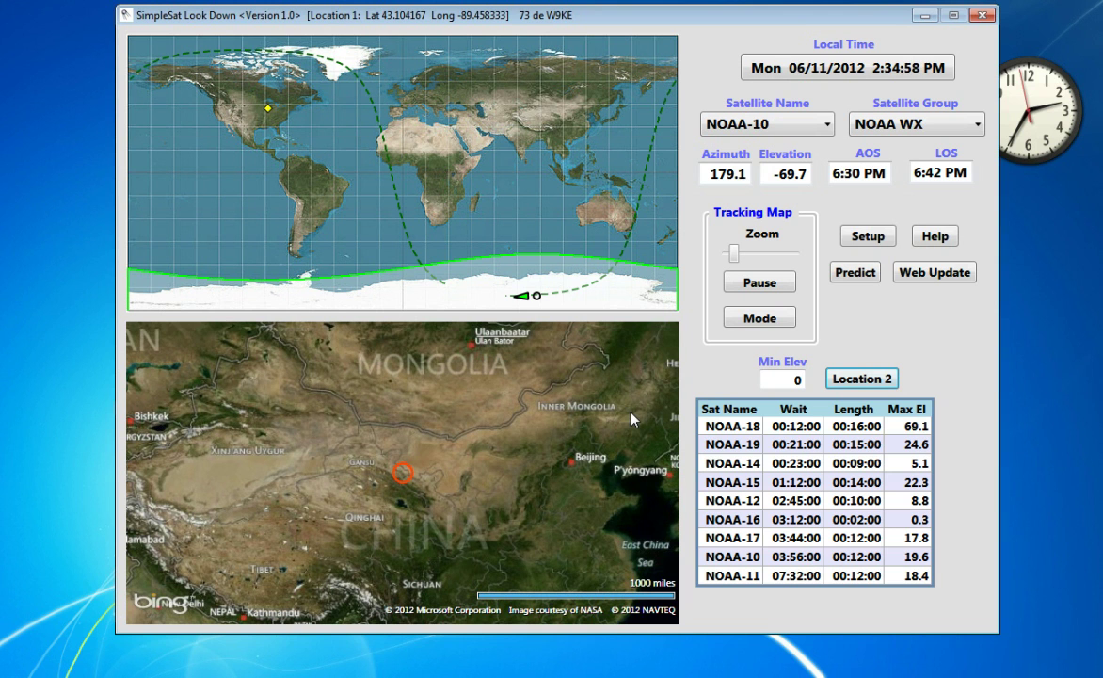
# Hide the pass predictions and choose NOAA-11 as the tracked satellite.
pyautogui.click(857, 273)
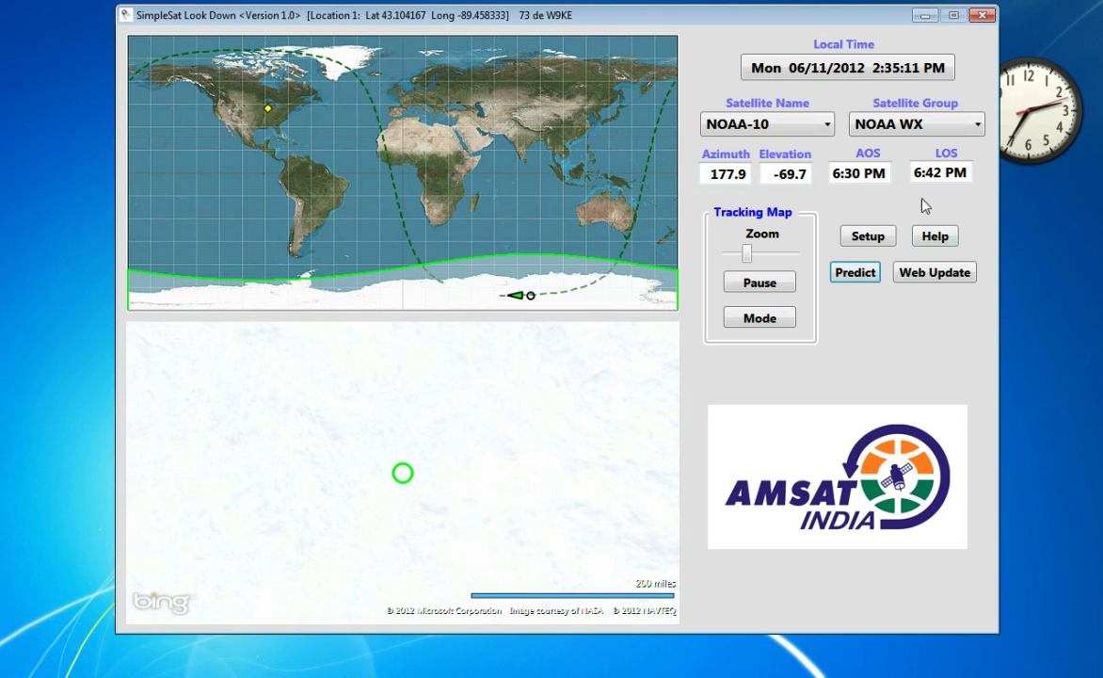
pyautogui.click(827, 130)
pyautogui.click(770, 167)
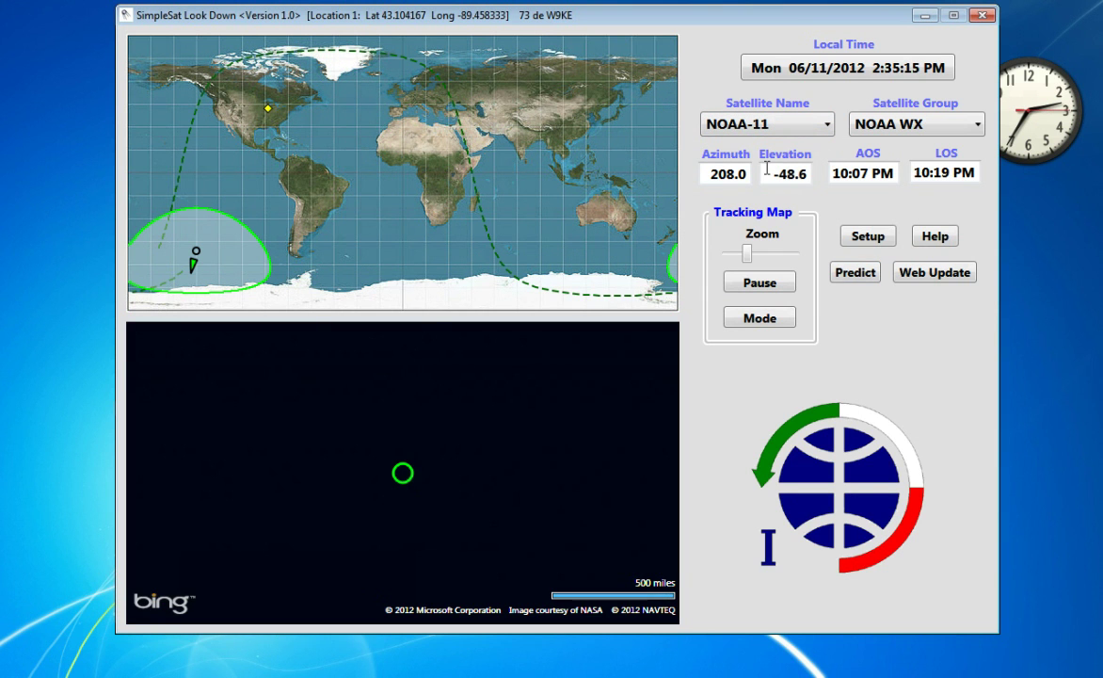
# Show the pass predictions, track NOAA-18, NOAA-19 and finally NOAA-14 straight from the prediction list, and hide the predictions again.
pyautogui.click(855, 273)
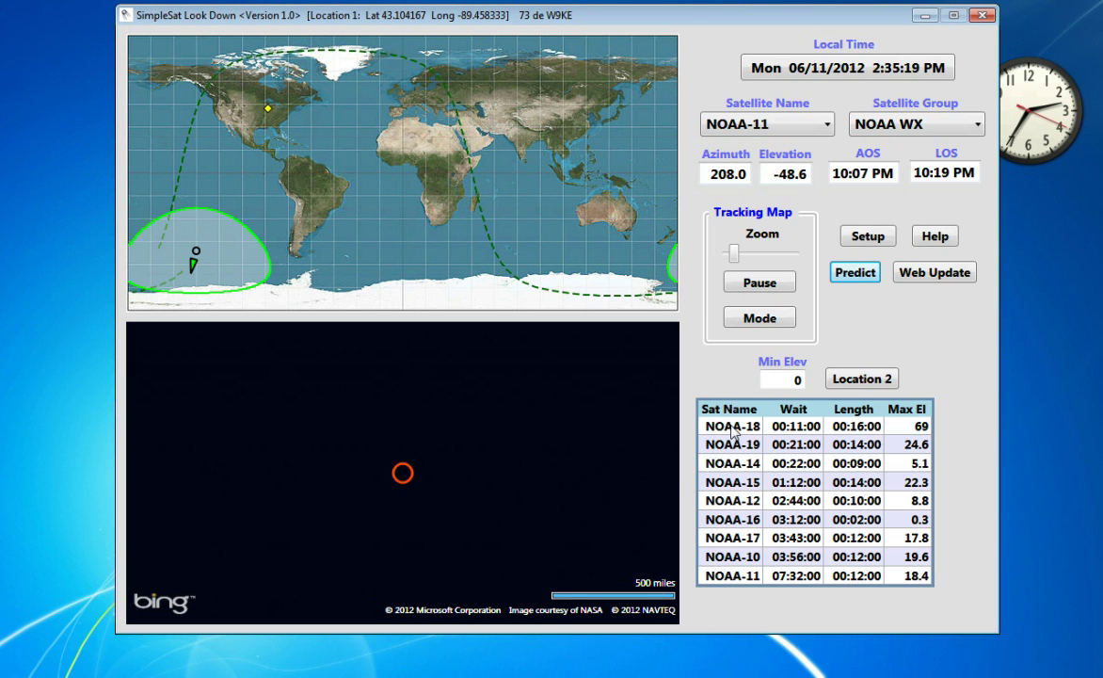
pyautogui.click(733, 428)
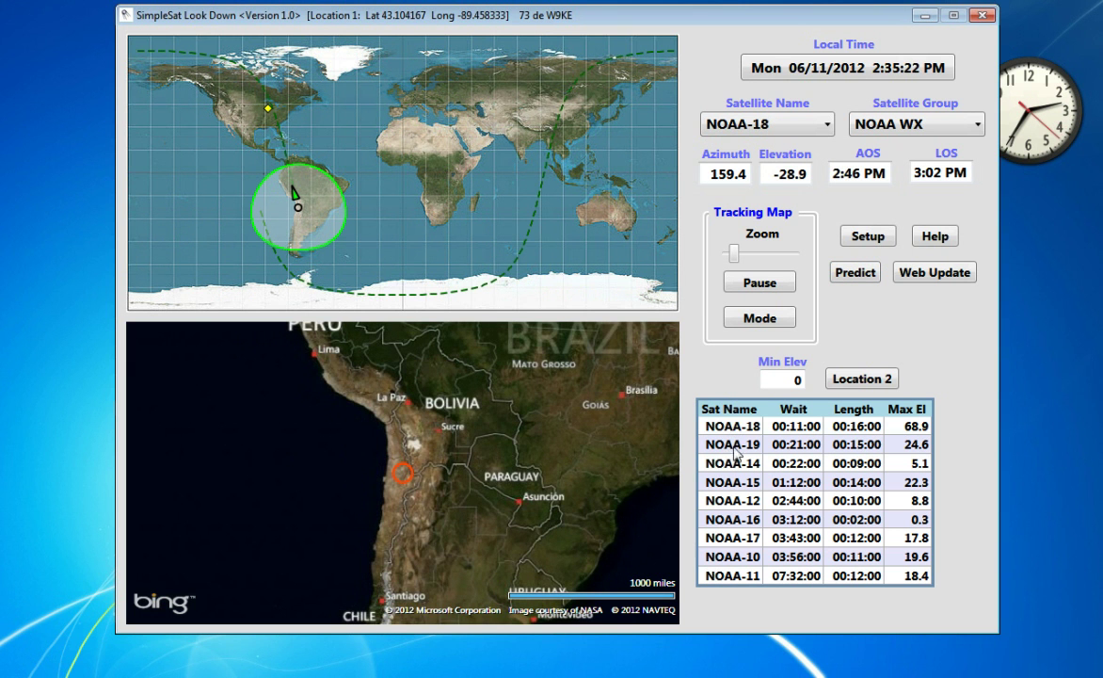
pyautogui.click(733, 448)
pyautogui.click(736, 467)
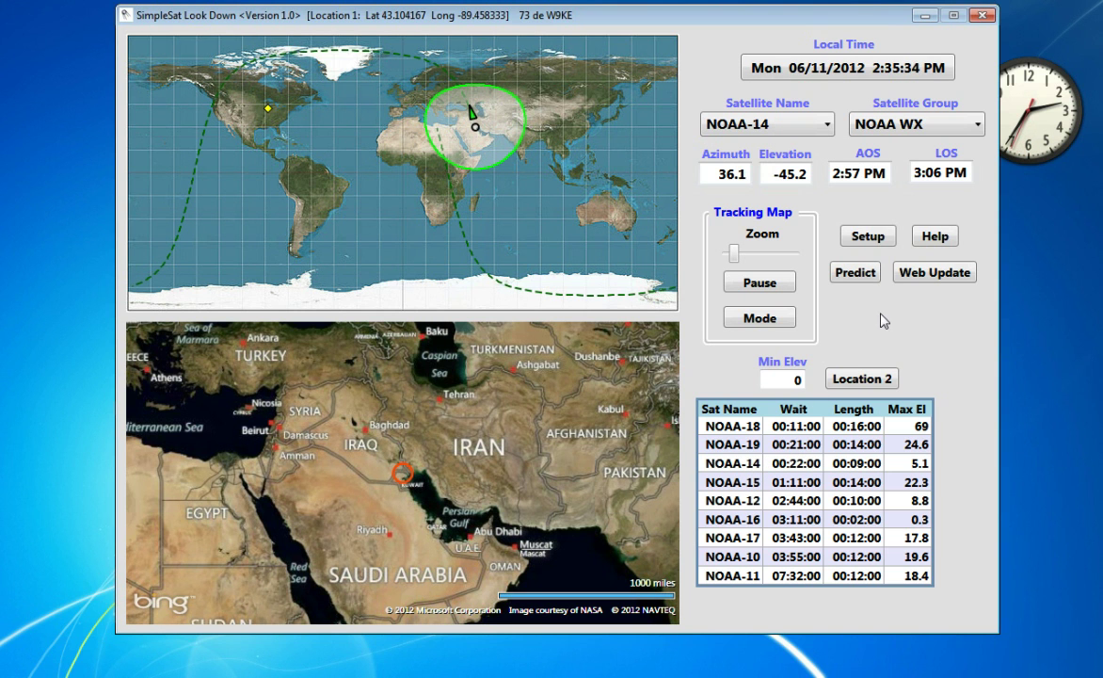
pyautogui.click(855, 273)
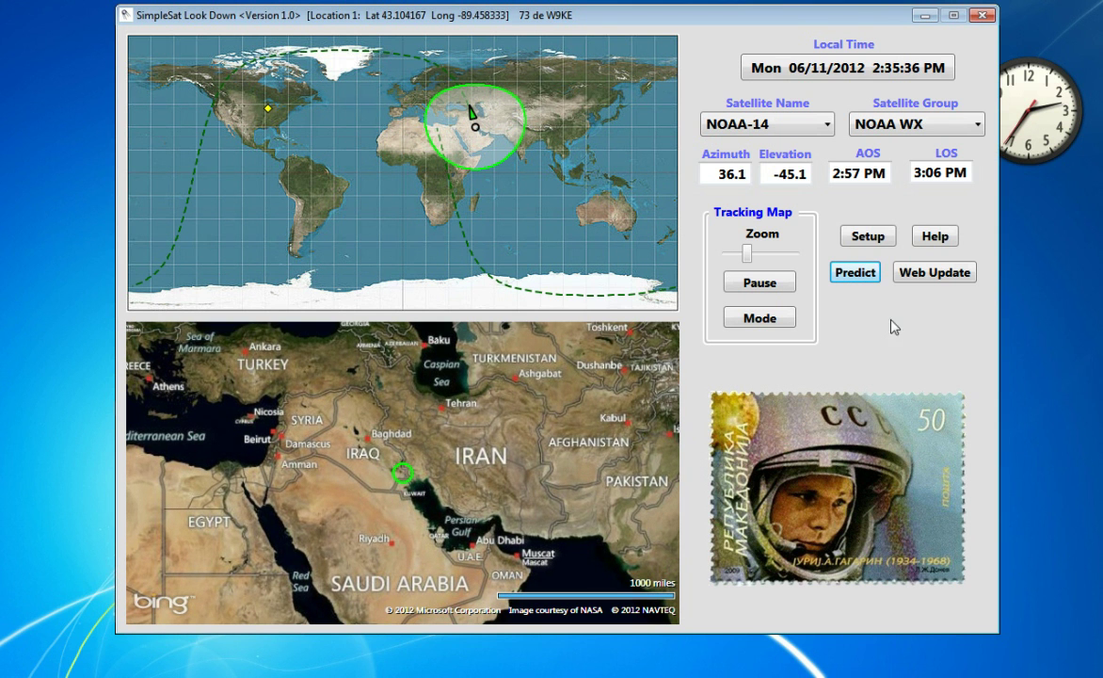